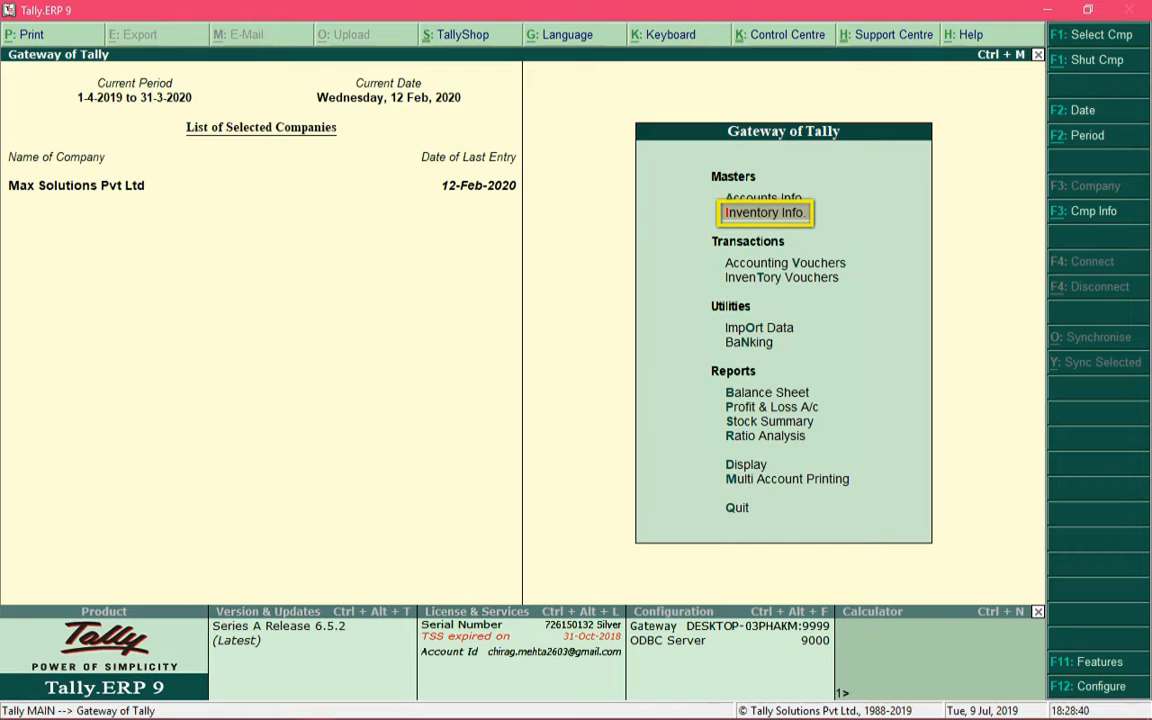
Open a new simple Unit Creation form through Inventory Info > Units of Measure > Create
key(Return)
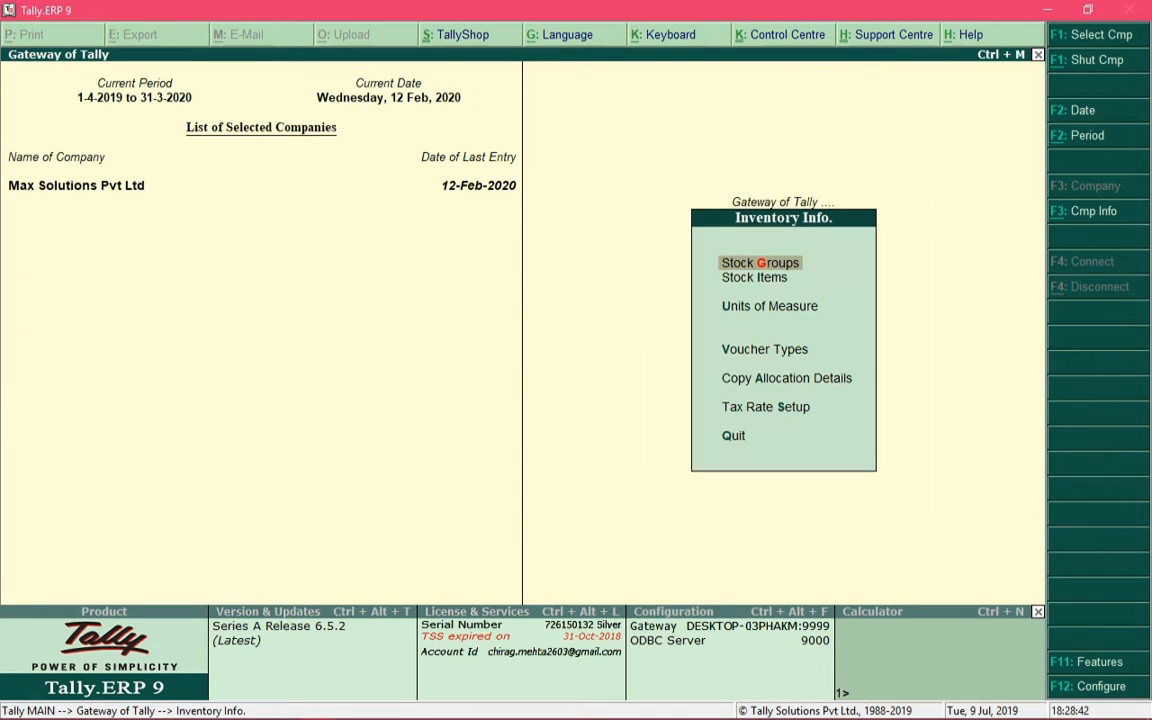
key(Down)
key(Down)
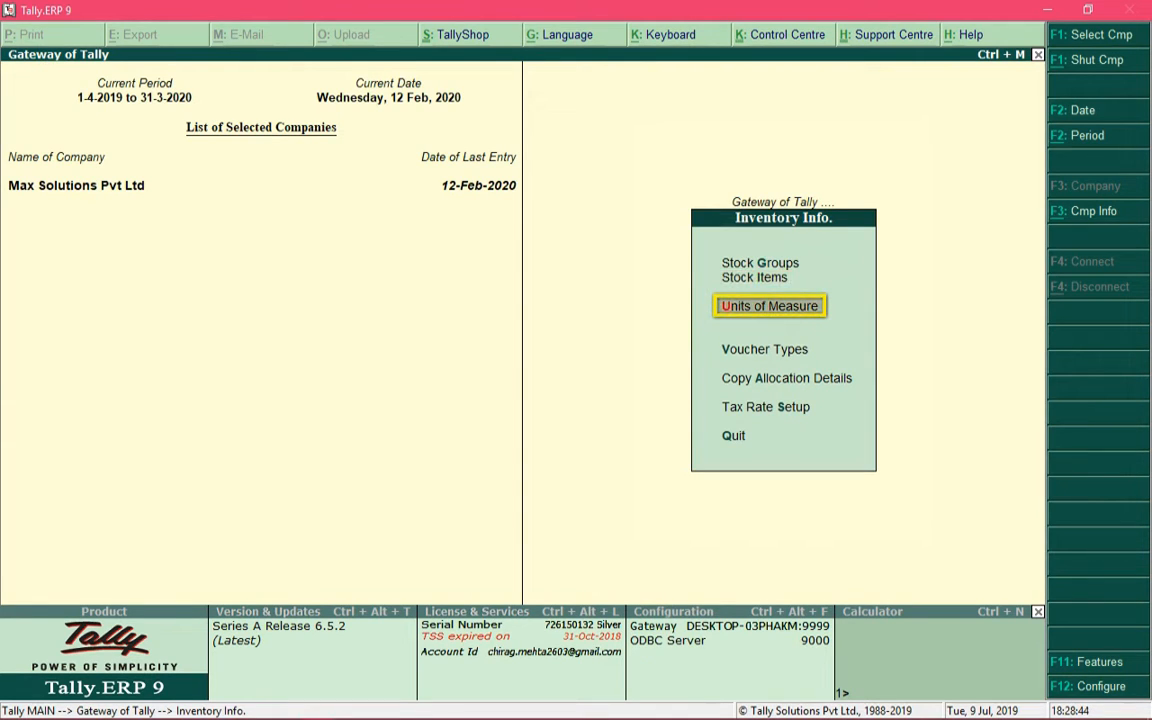
key(Return)
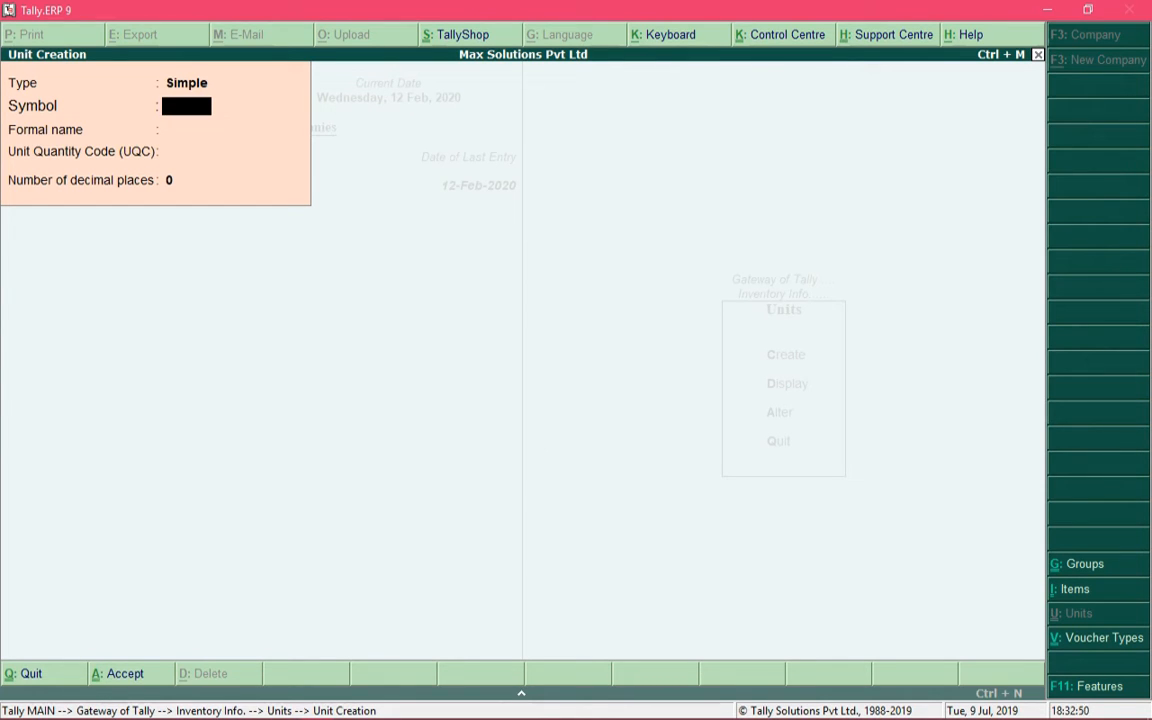
Enter symbol PCs and formal name Pieces for the new unit
text(PCs)
key(Return)
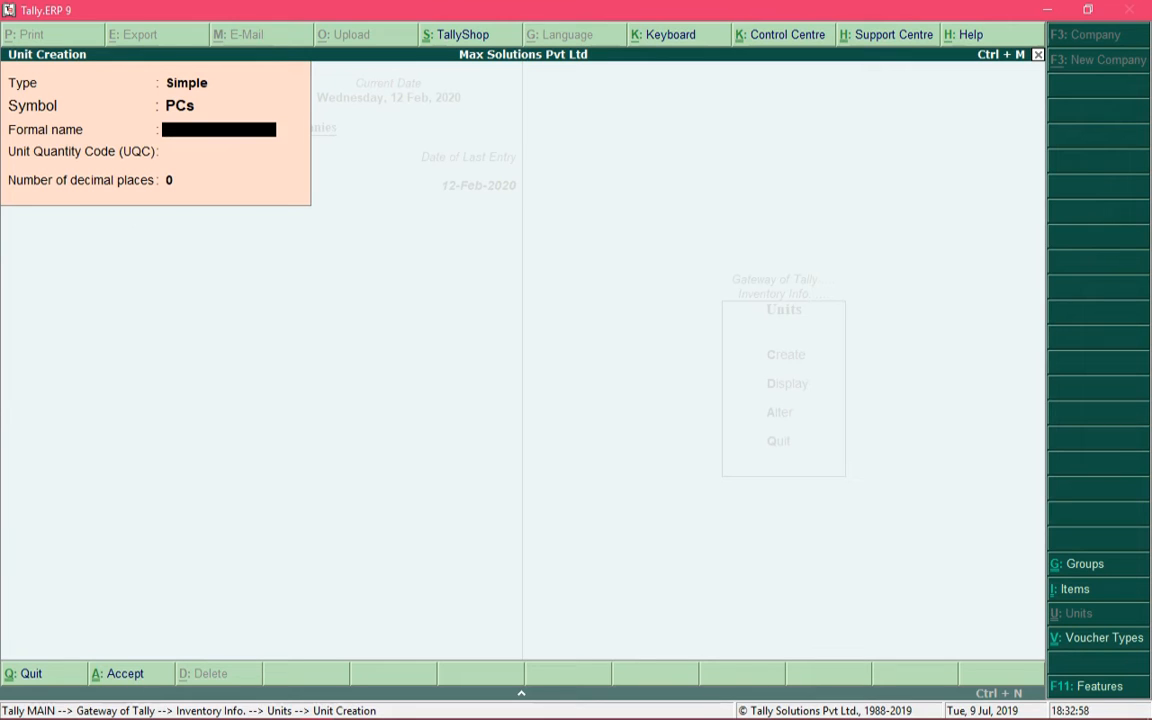
text(Pieces)
key(Return)
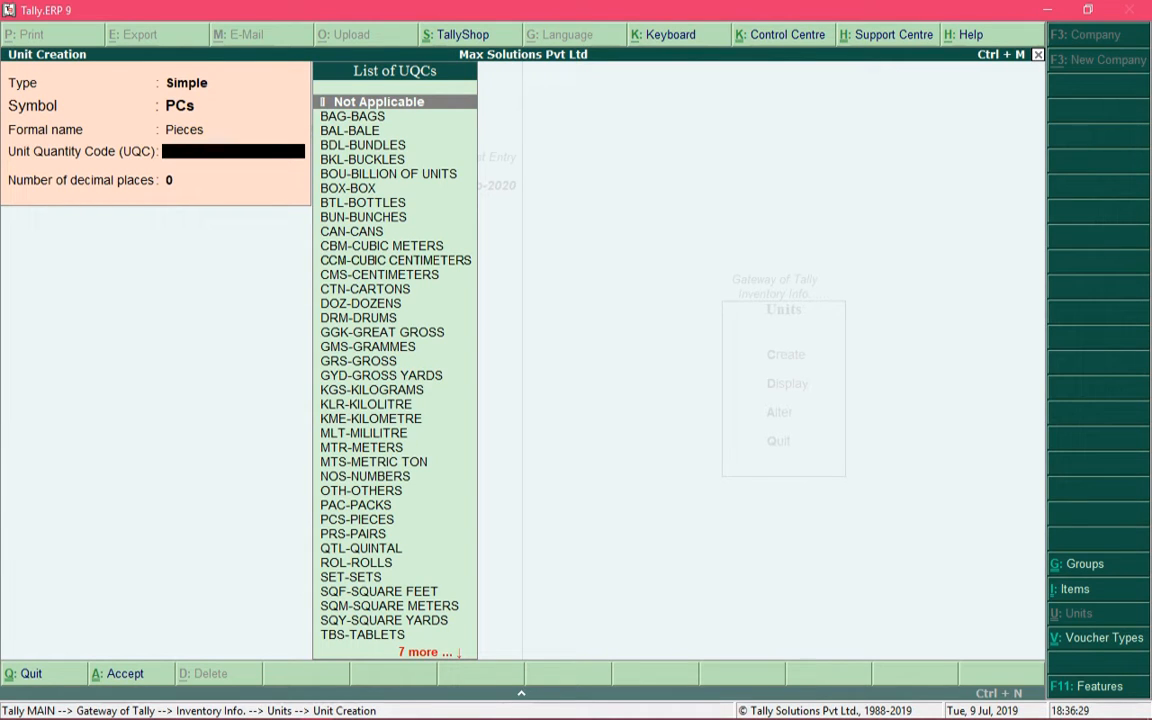
Give the PCs unit quantity code PCS-PIECES and 0 decimal places
key(Down)
key(Down)
key(Down)
key(Down)
key(Down)
key(Down)
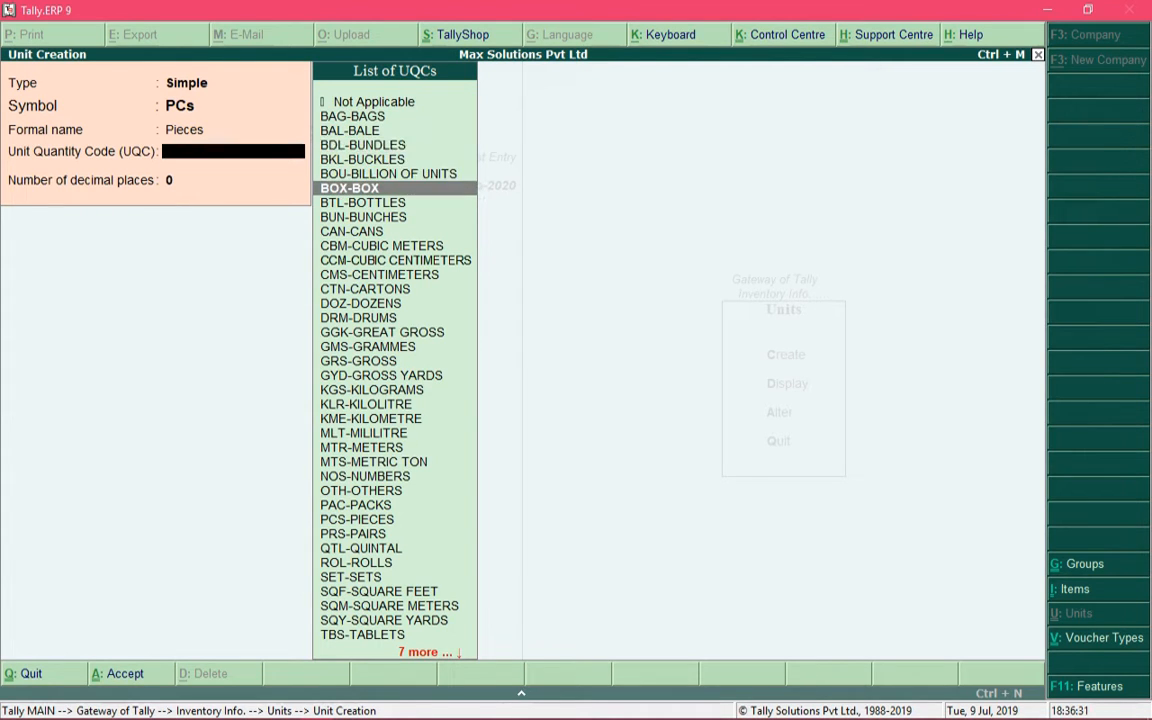
key(Down)
key(Down)
key(Down)
key(Down)
key(Down)
key(Down)
key(Down)
key(Down)
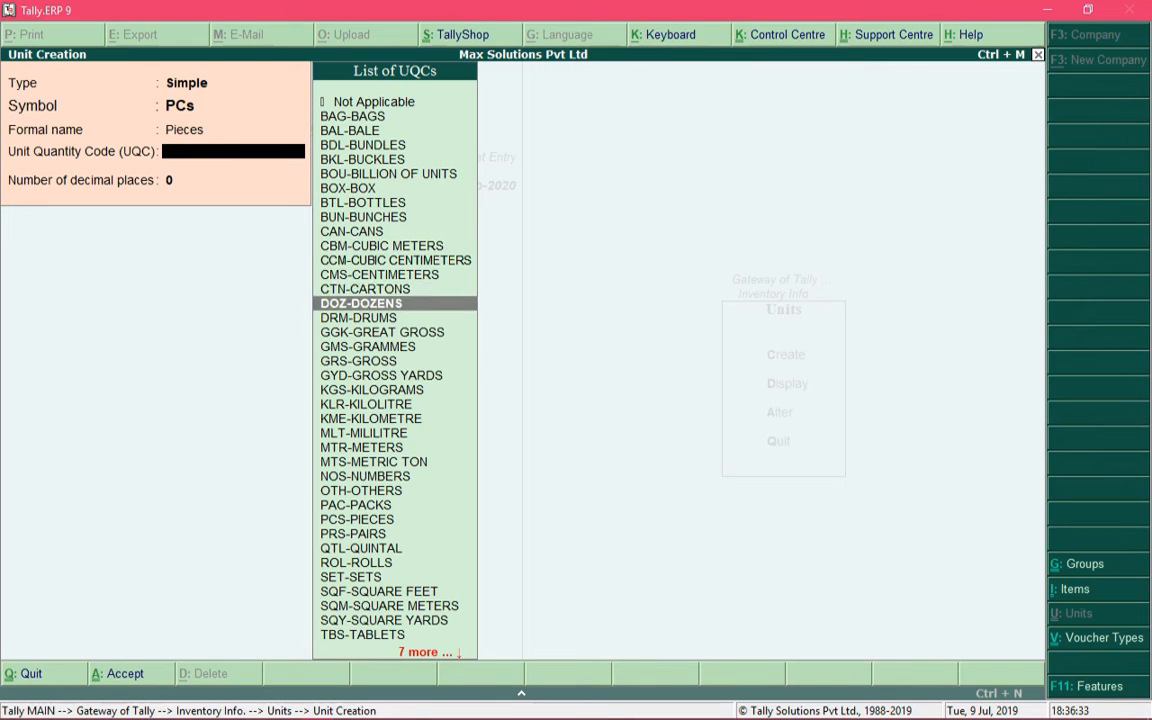
key(Down)
key(Down)
key(Down)
key(Down)
key(Down)
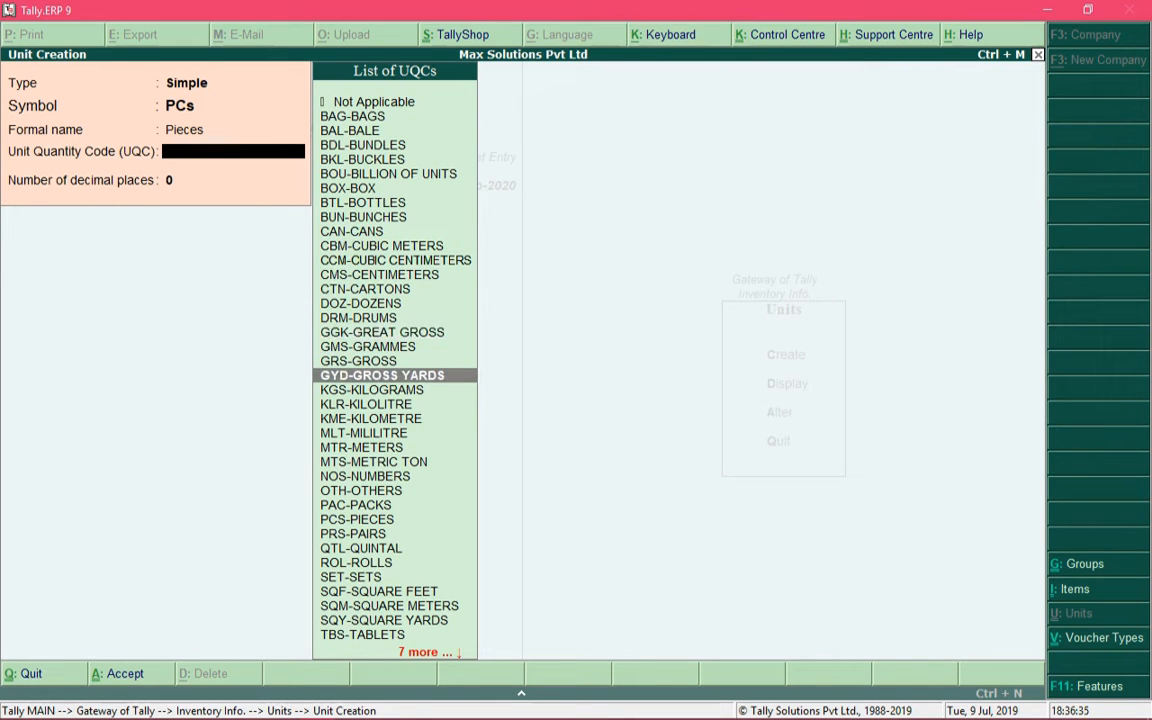
key(Down)
key(Down)
key(Down)
key(Down)
key(Down)
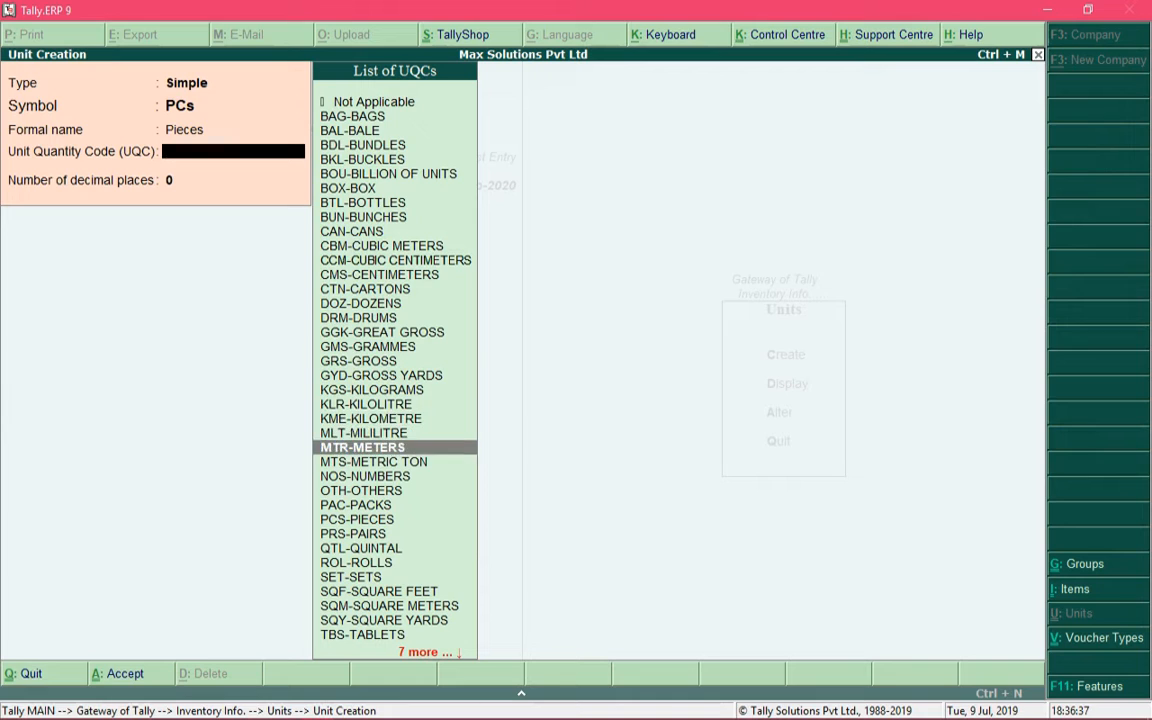
key(Down)
key(Down)
key(Down)
key(Down)
key(Down)
key(Down)
key(Down)
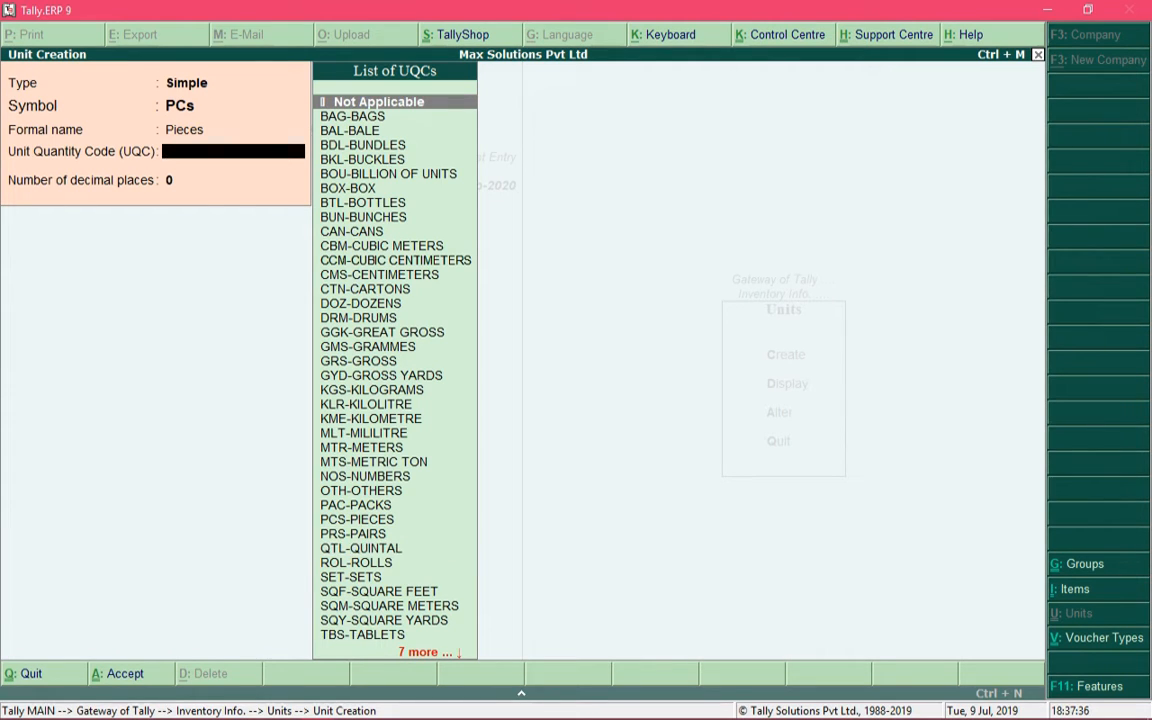
text(pie)
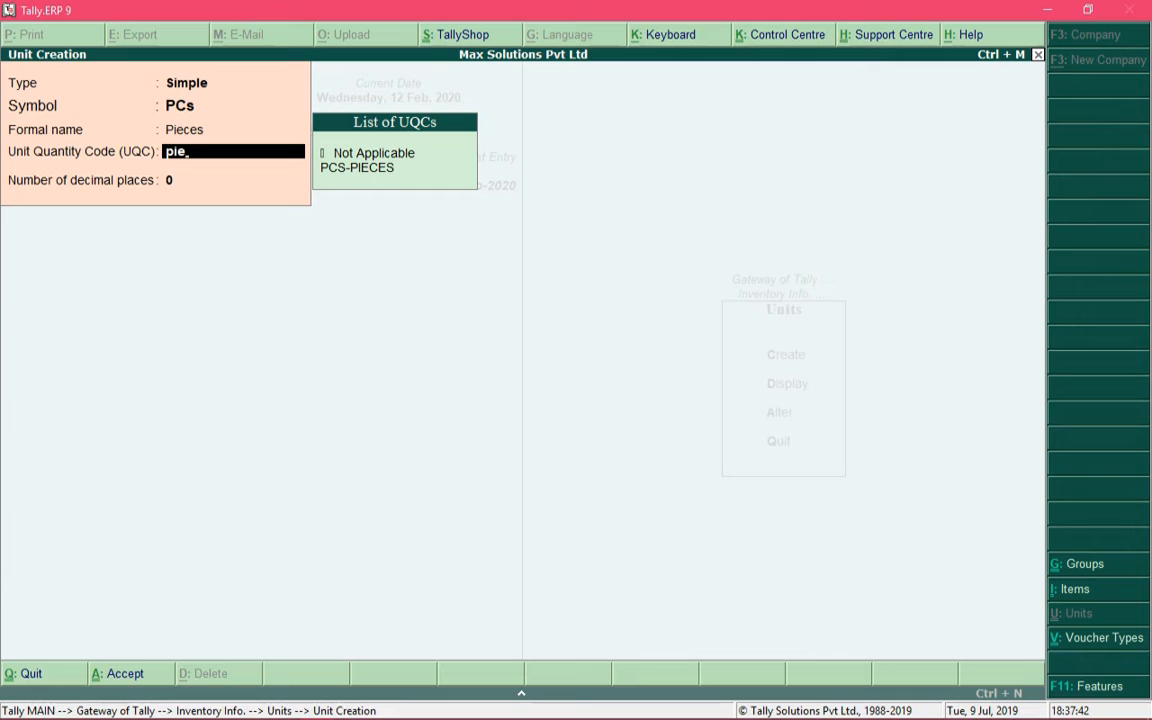
key(Down)
key(Down)
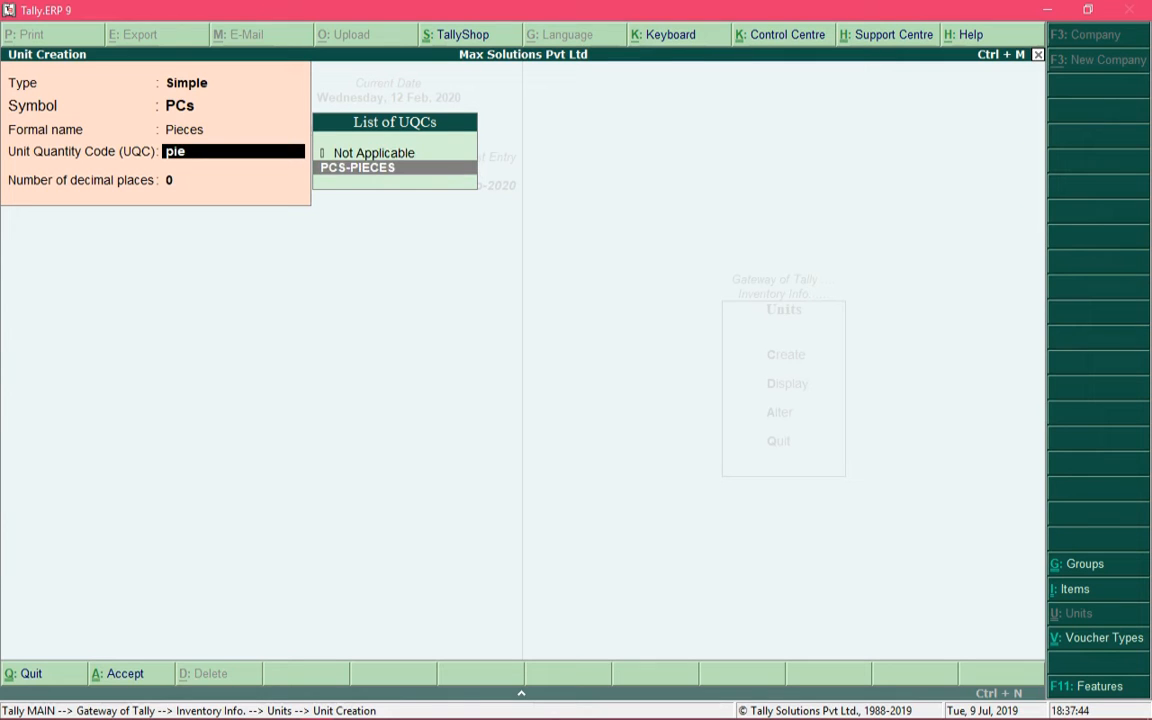
key(Return)
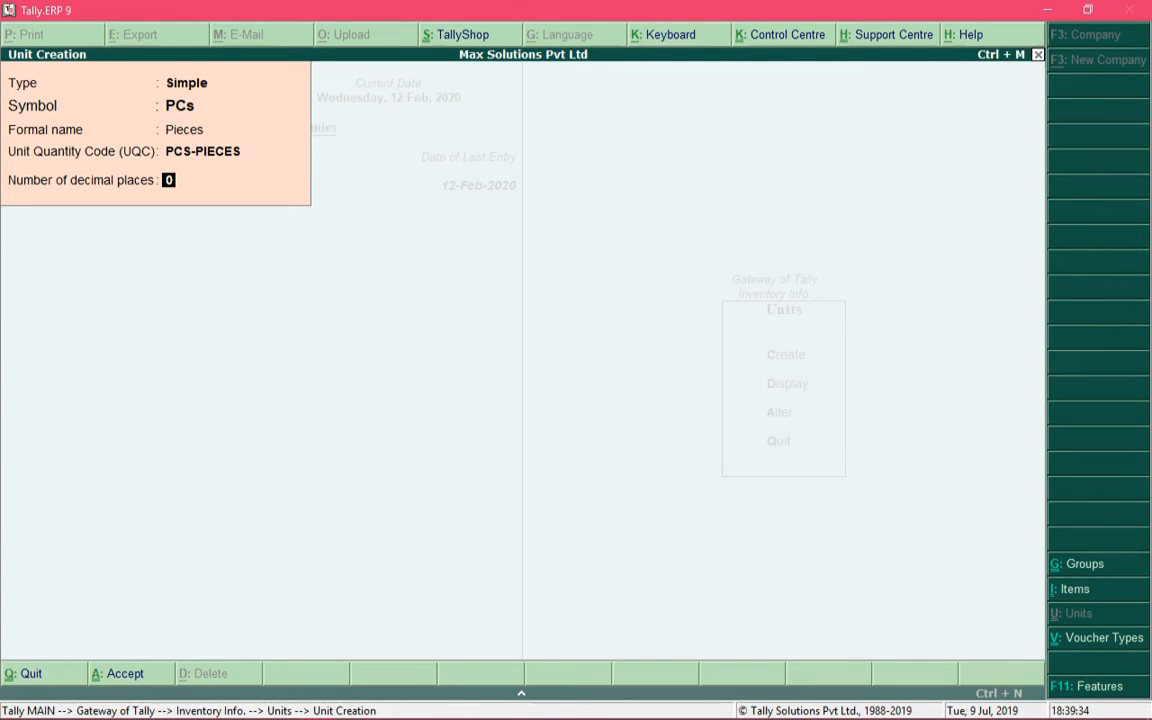
text(1)
text(0)
Save the PCs unit and enter symbol UNTs with formal name Units
key(ctrl+a)
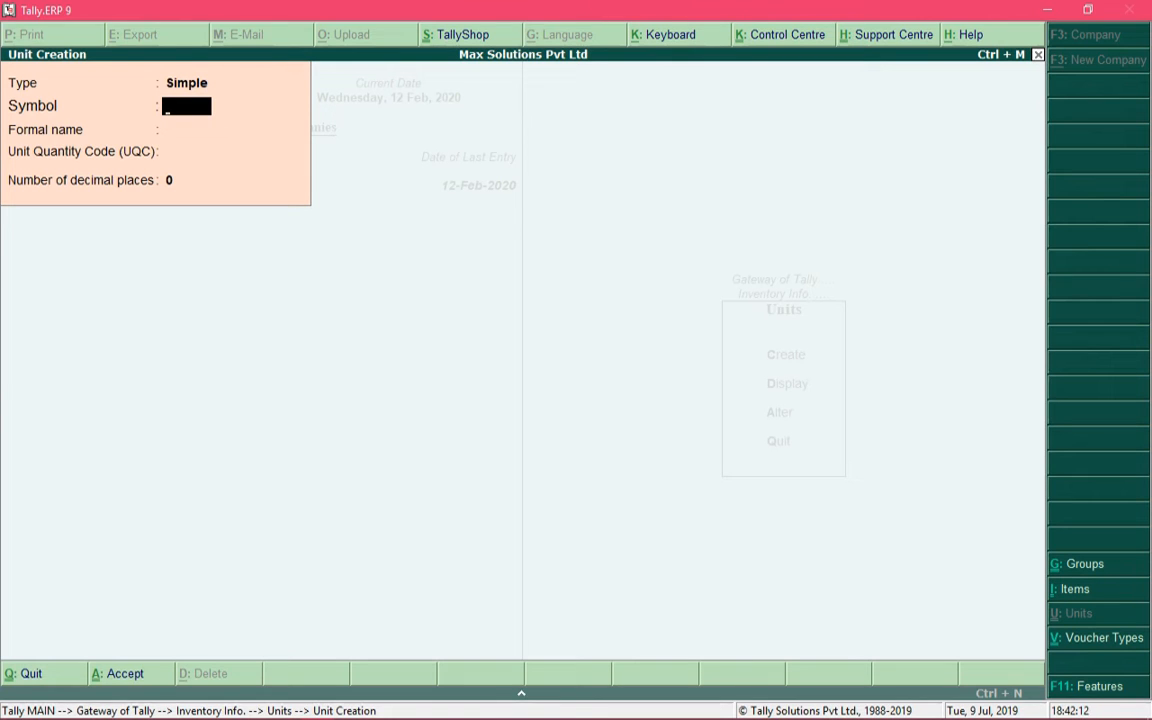
text(UNTs)
key(Return)
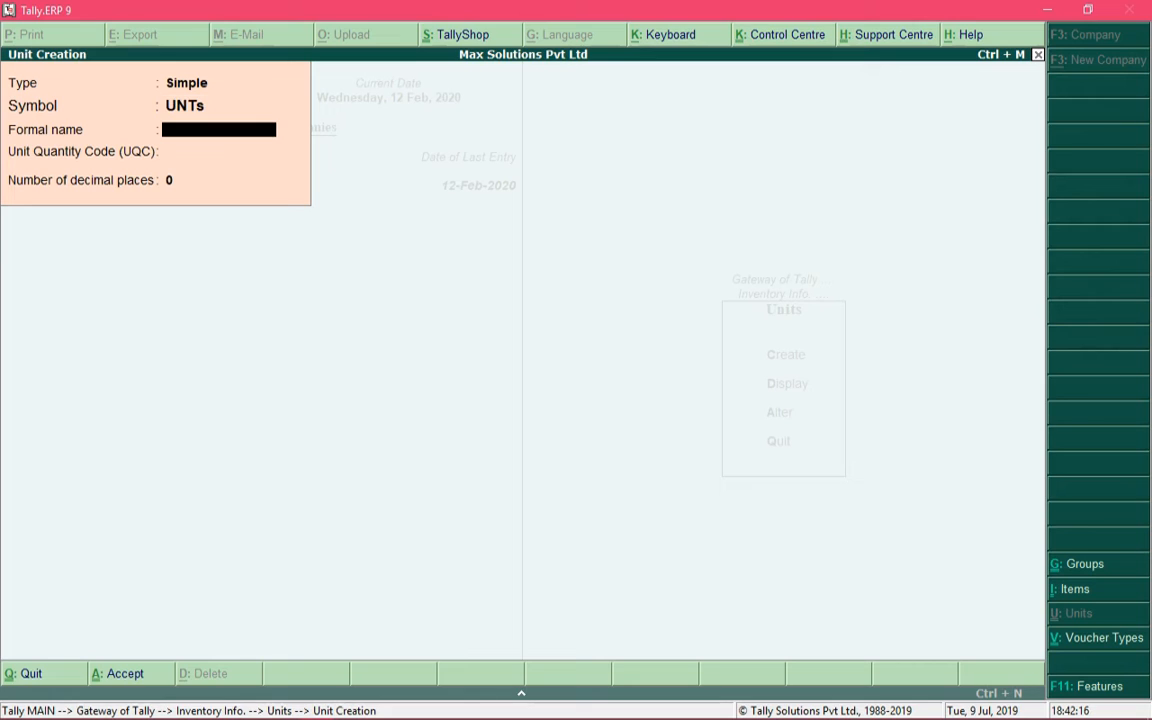
text(Units)
key(Return)
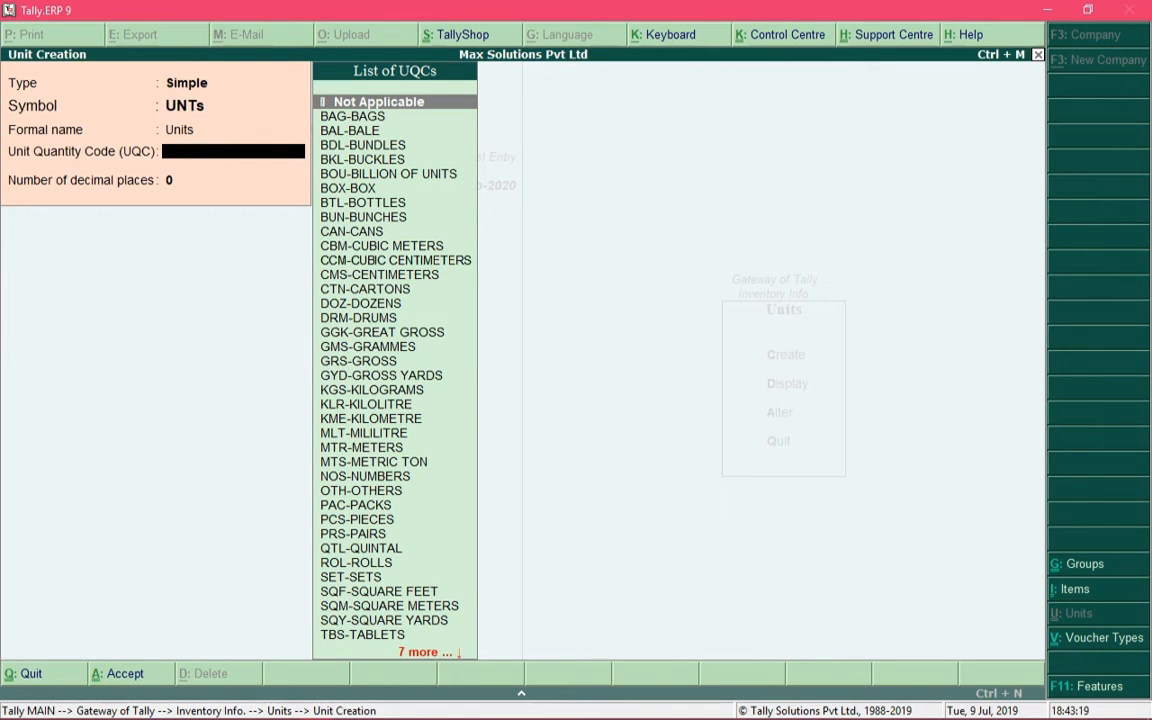
Set UNT-UNITS as the quantity code and save the UNTs unit
text(uni)
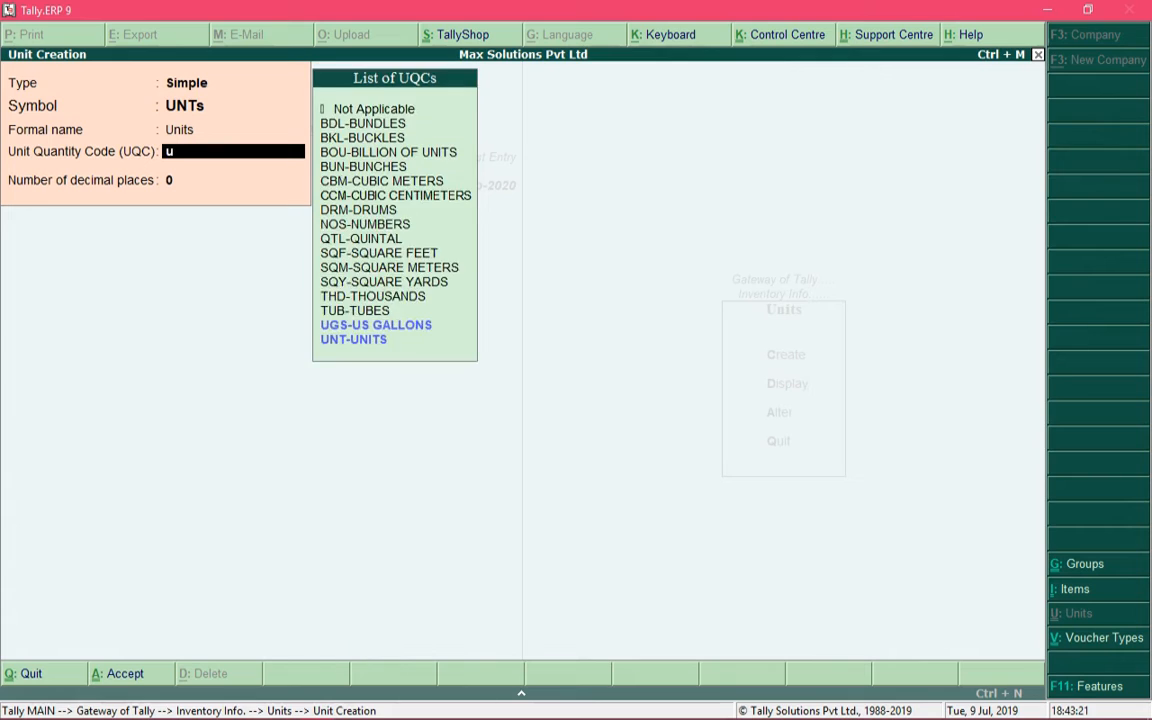
key(Down)
key(Down)
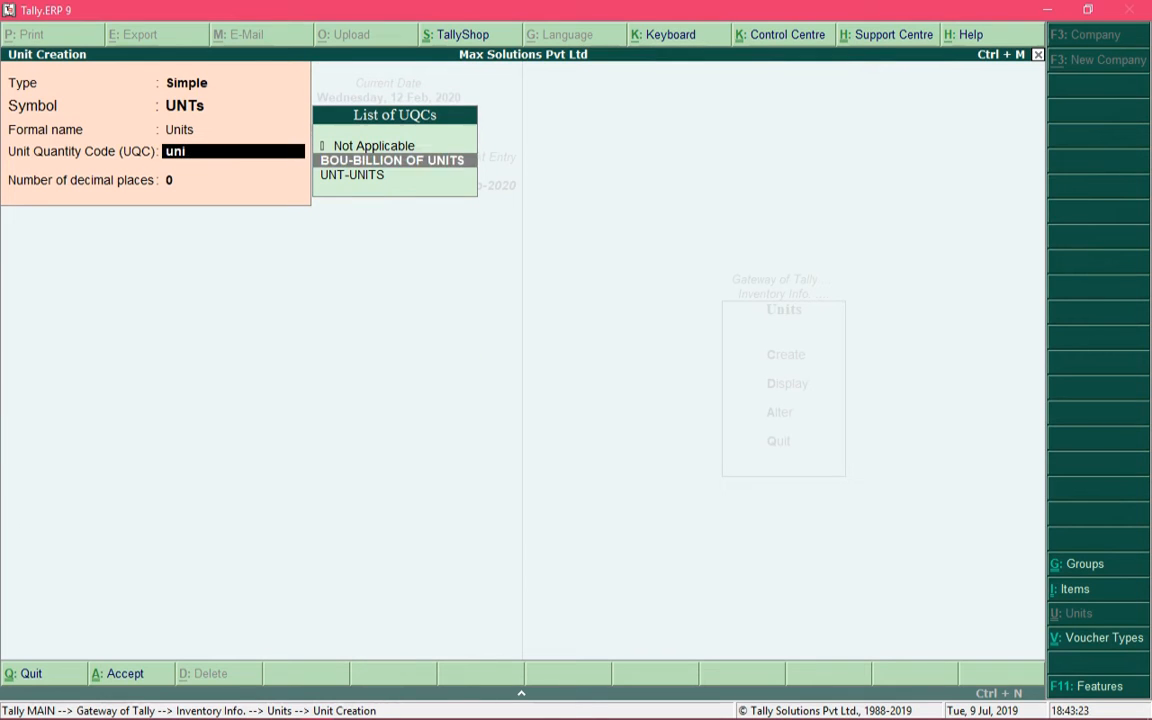
key(Return)
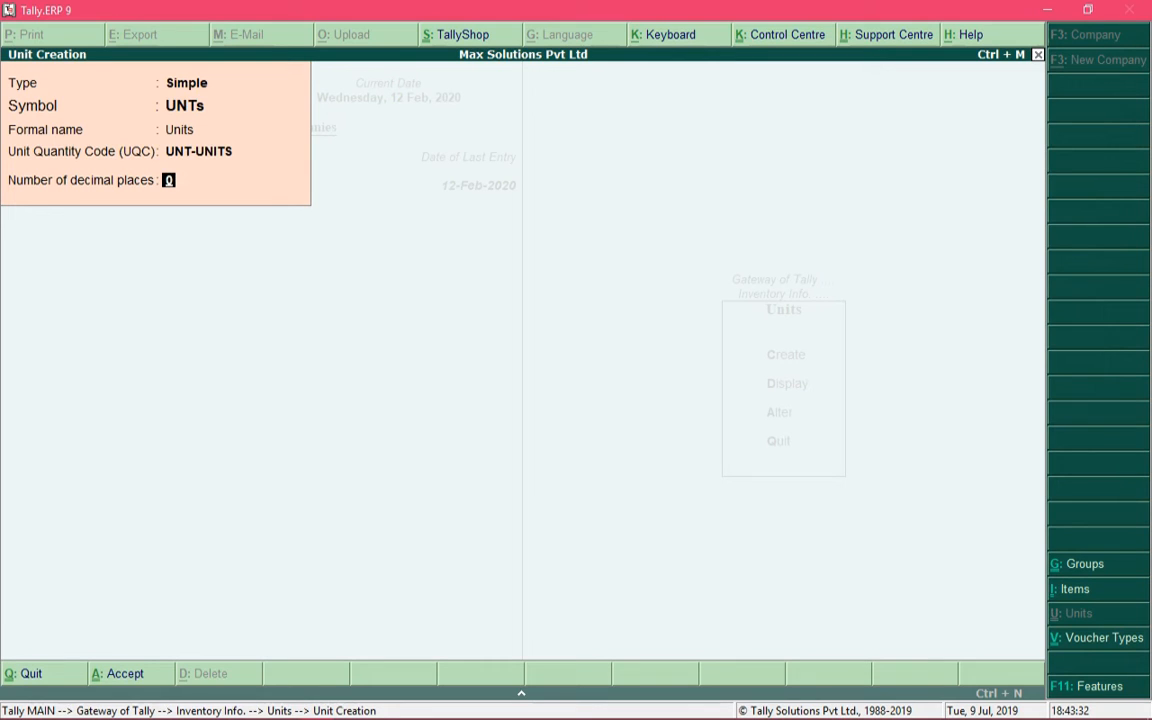
key(ctrl+a)
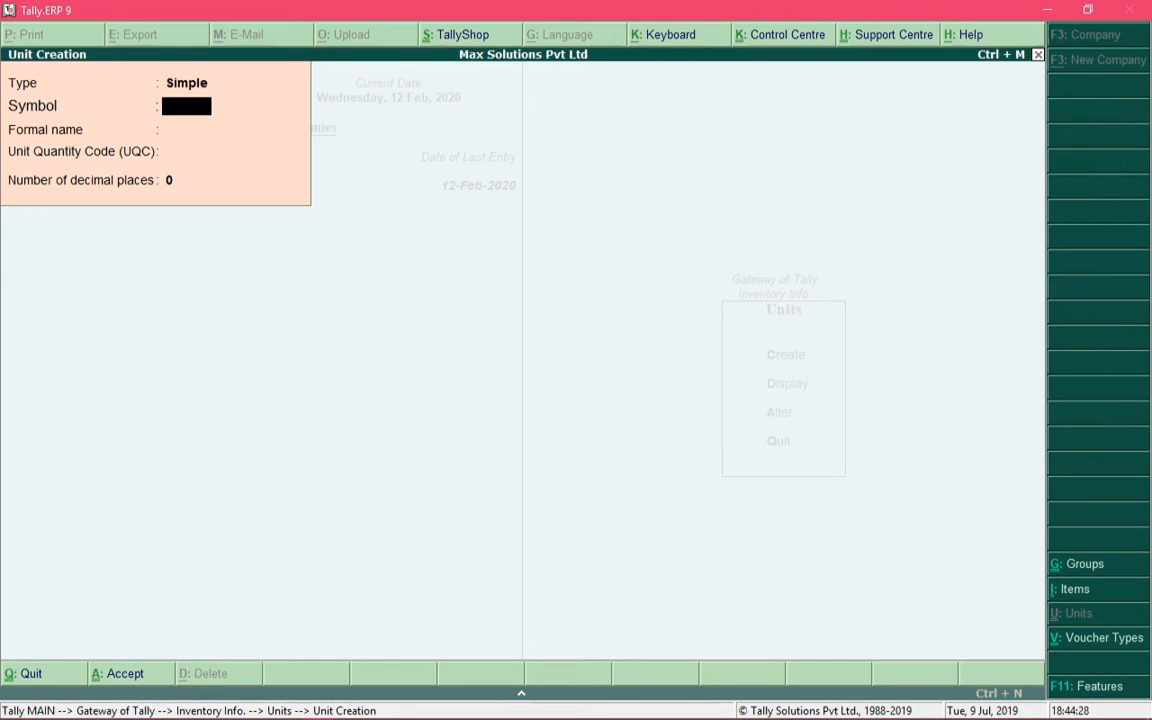
Create and save unit PK with formal name Pack and quantity code PAC-PACKS
text(PK)
key(Return)
text(Packs)
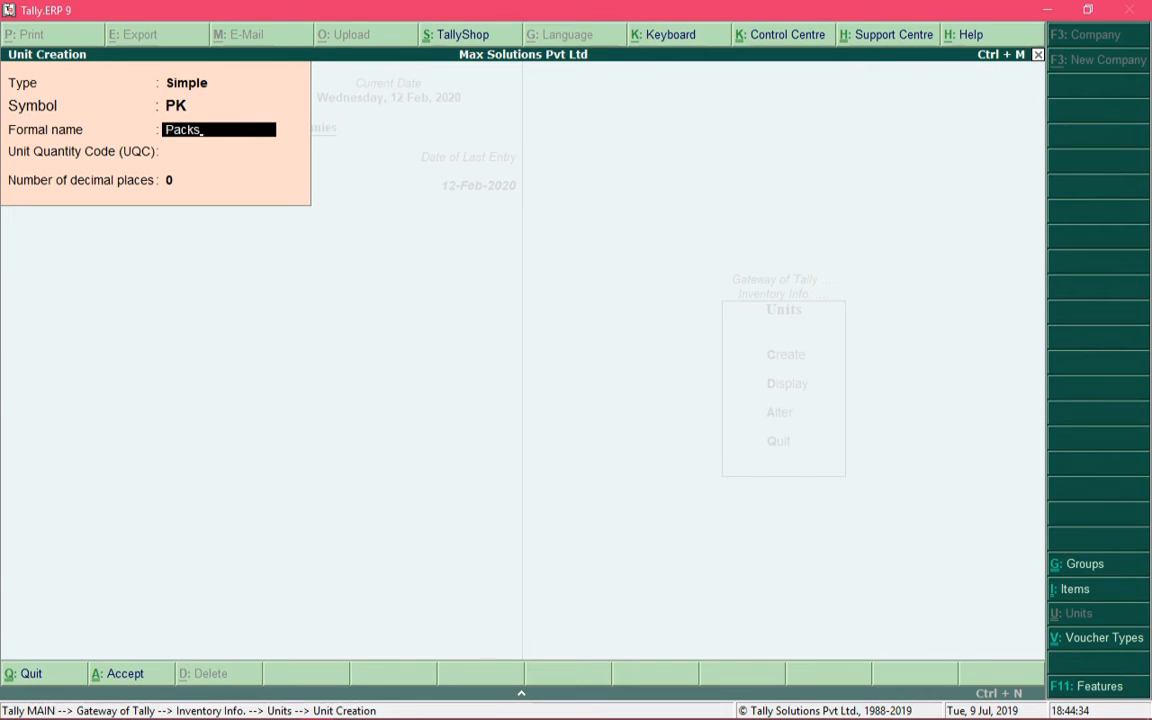
key(BackSpace)
key(Return)
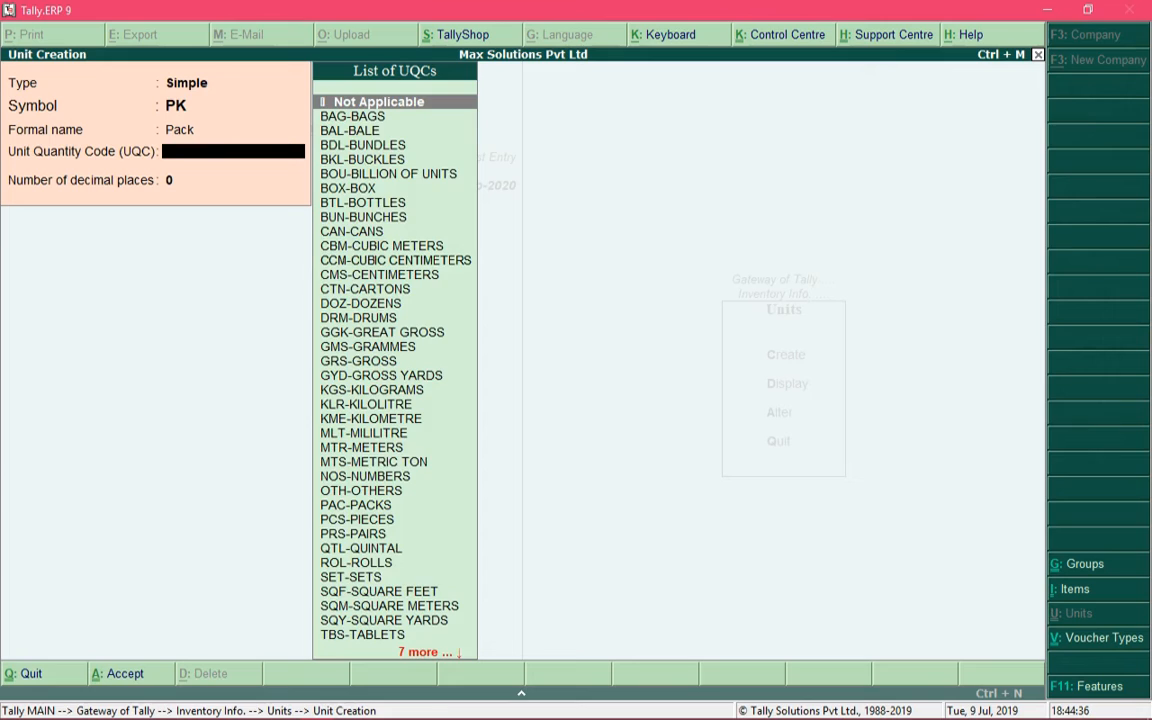
text(pac)
key(Return)
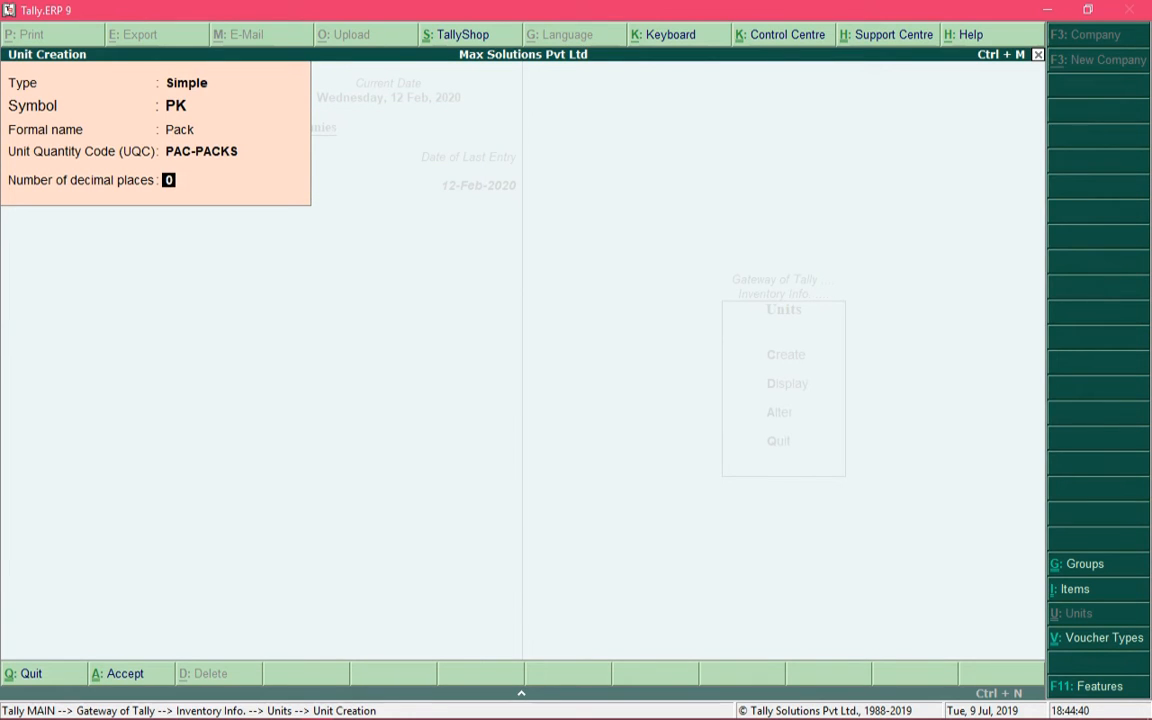
key(Return)
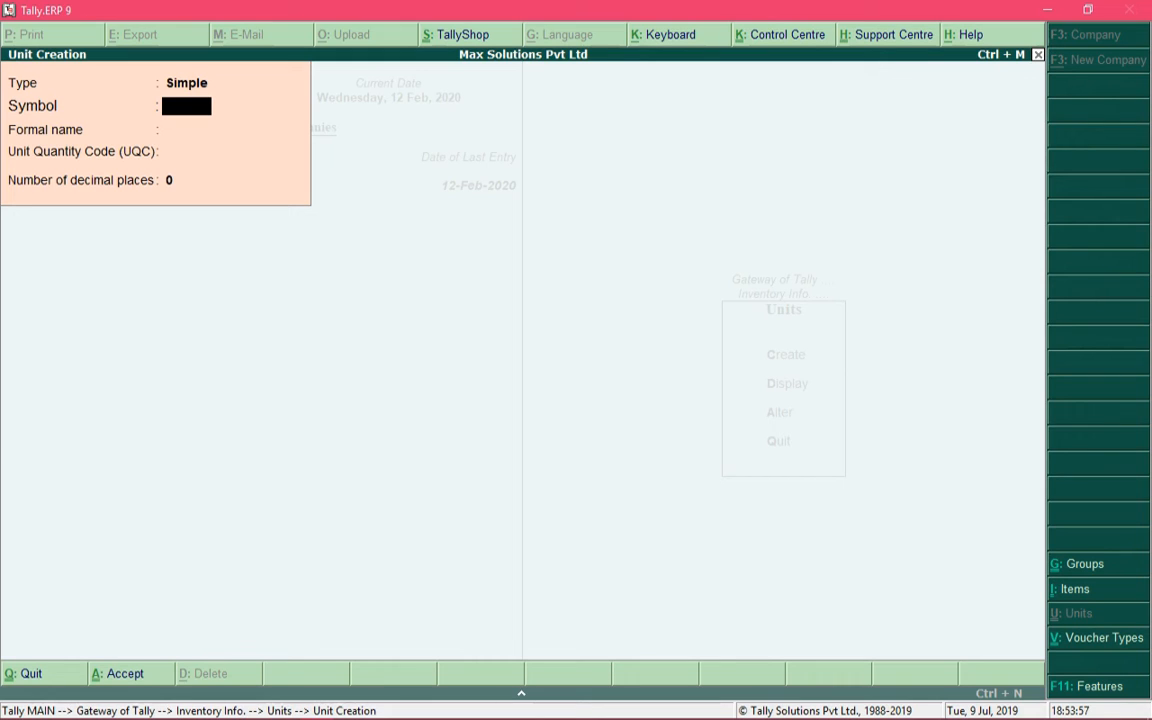
Create a compound unit with first unit PK, conversion 3 and second unit PCs
key(BackSpace)
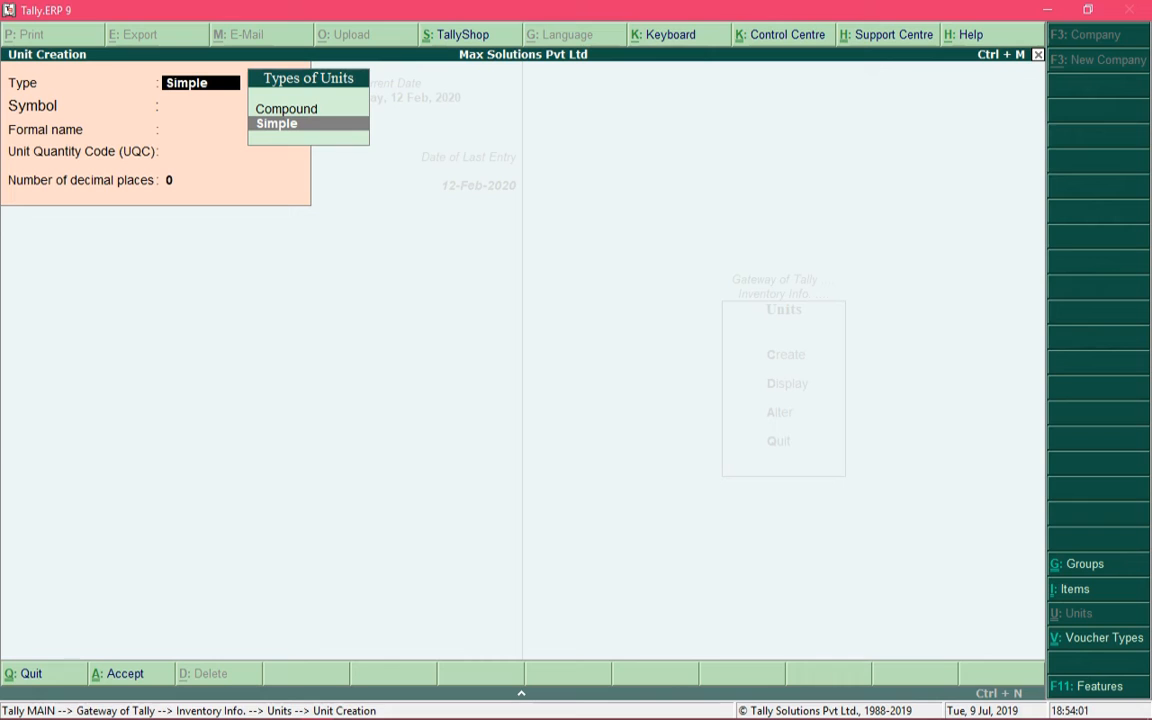
key(Up)
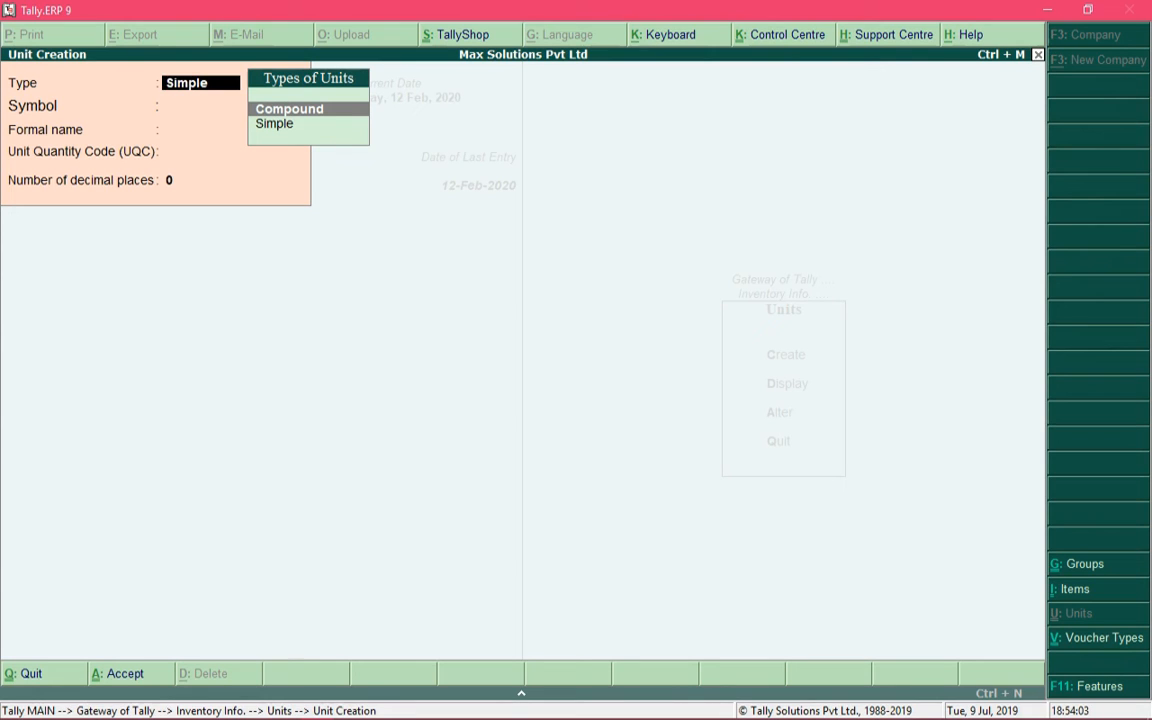
key(Return)
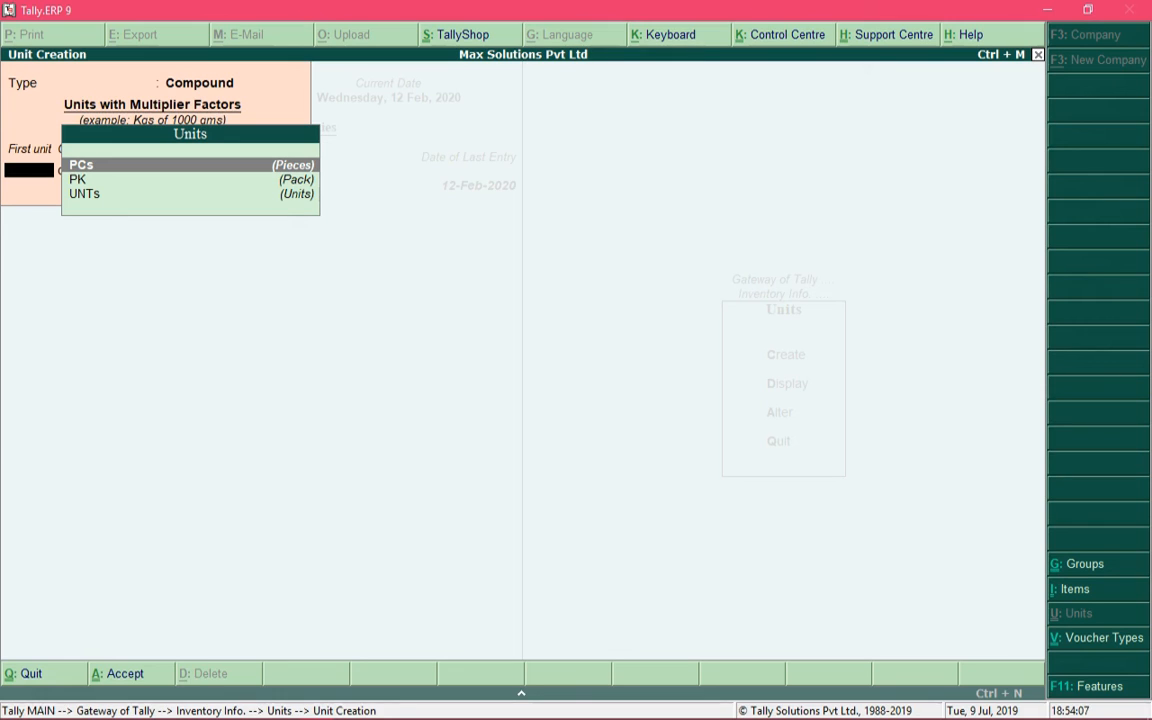
key(Down)
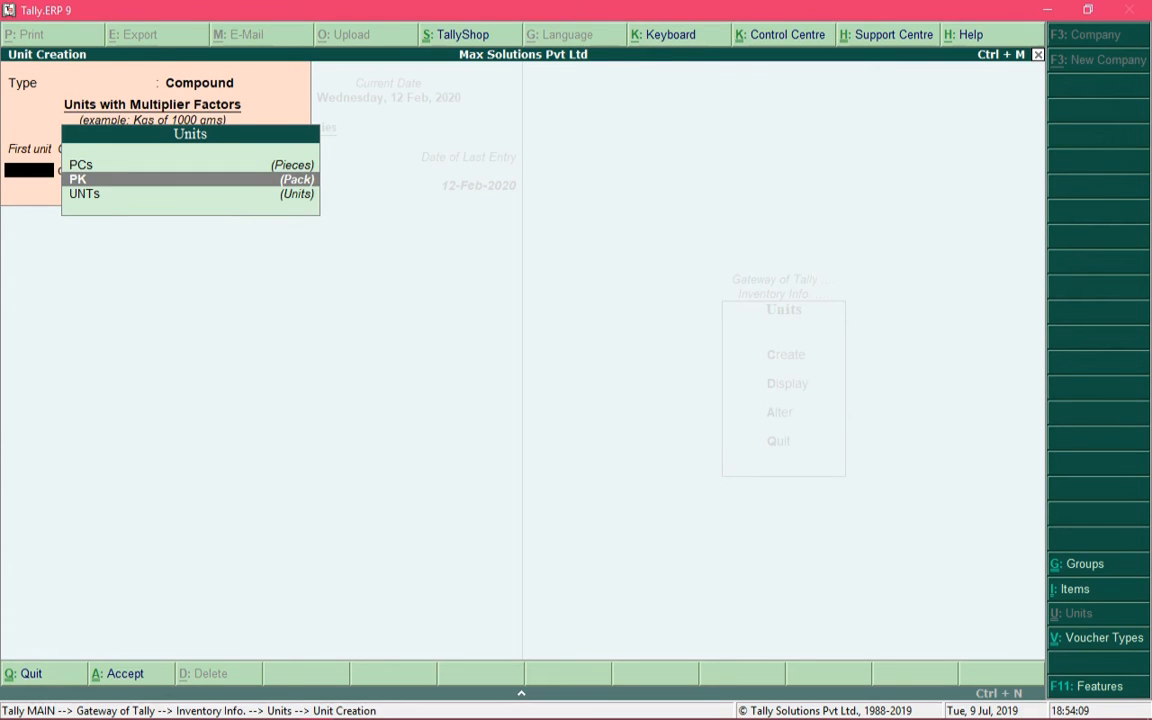
key(Return)
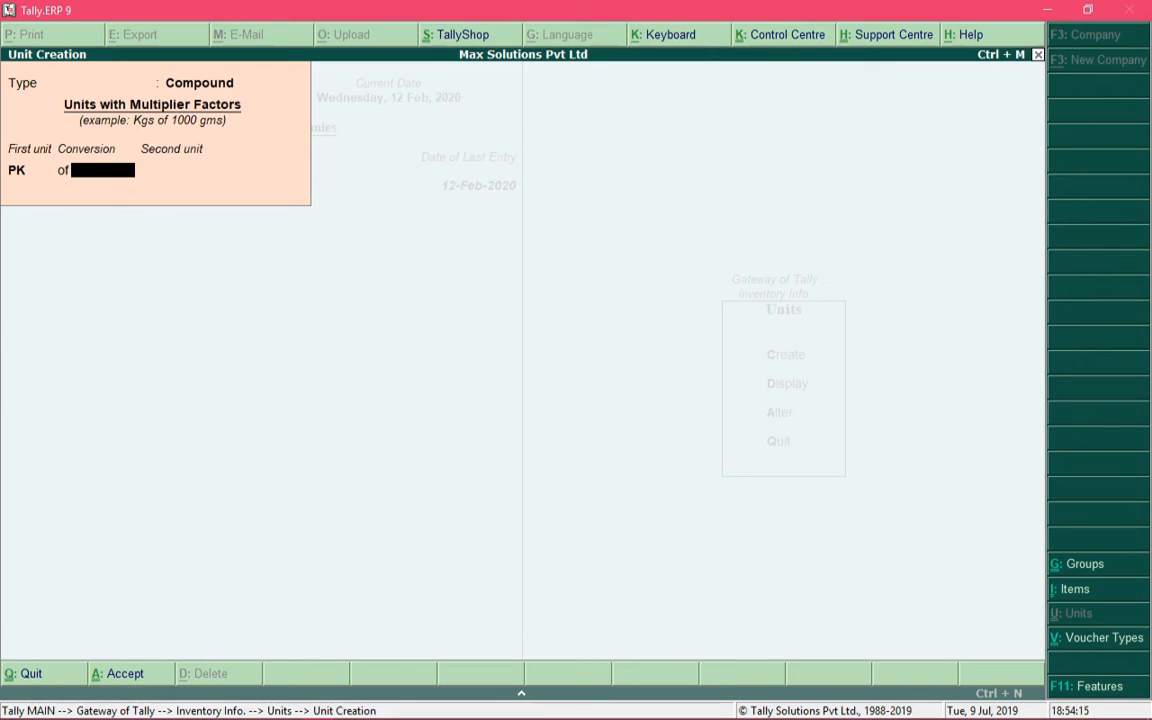
text(3)
key(Return)
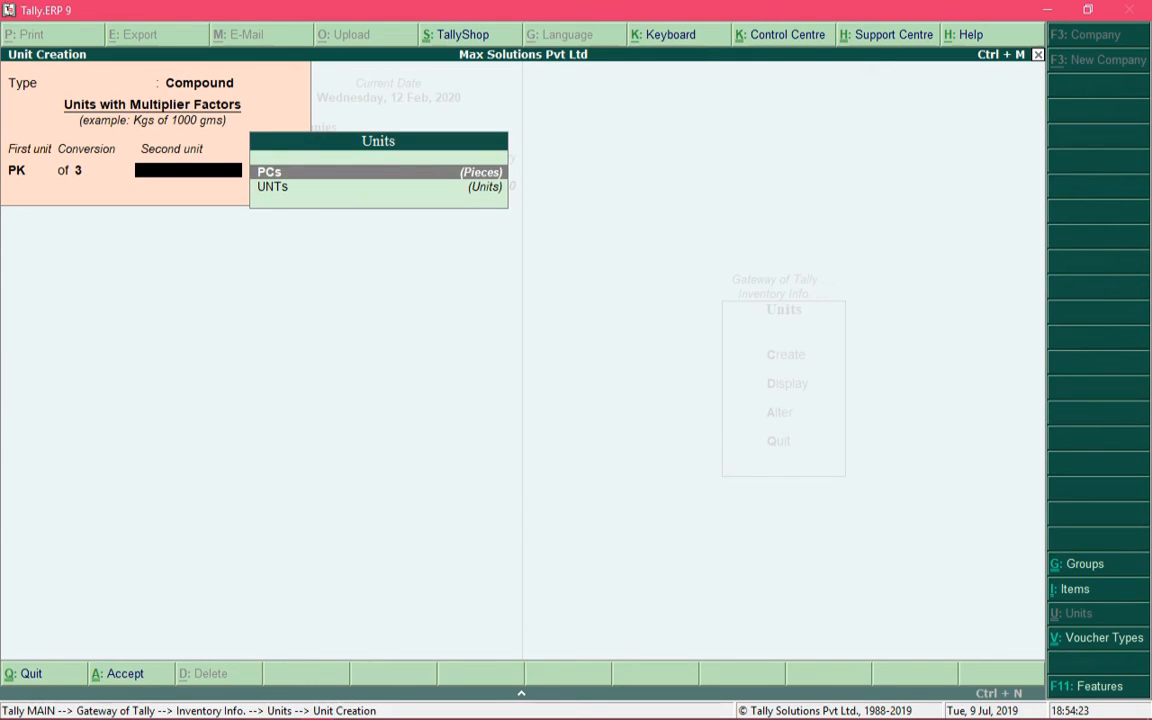
key(Return)
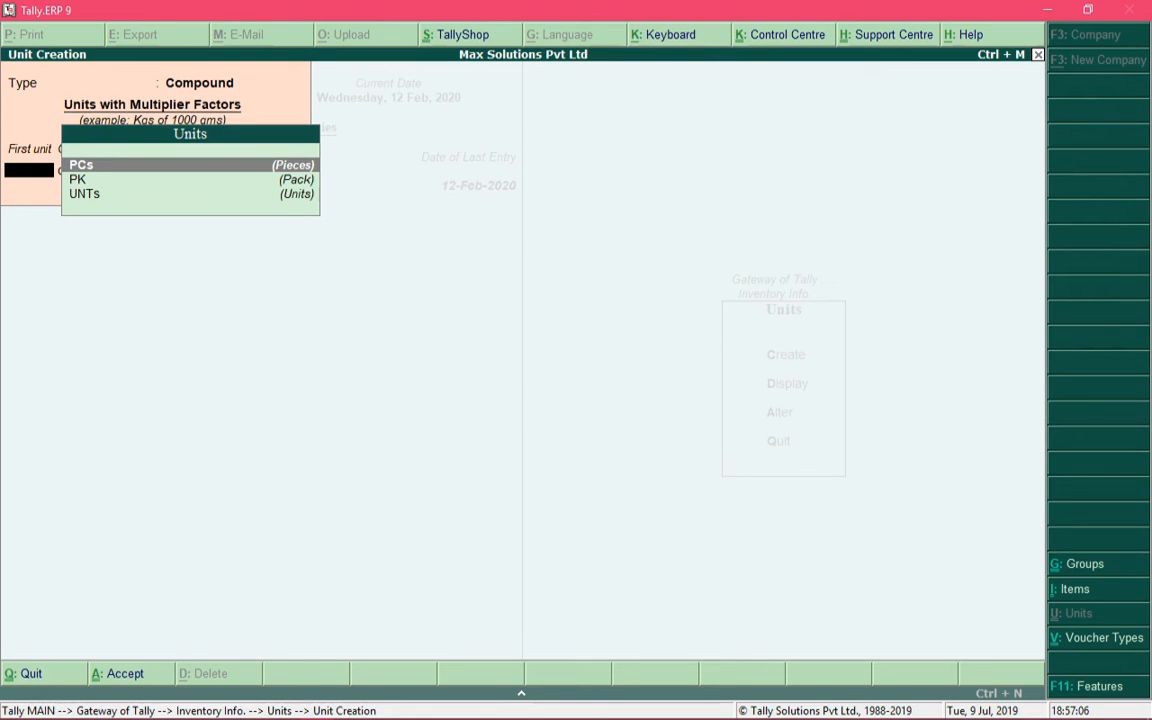
Browse the units list, then escape from the empty compound unit form
key(Down)
key(Up)
key(Down)
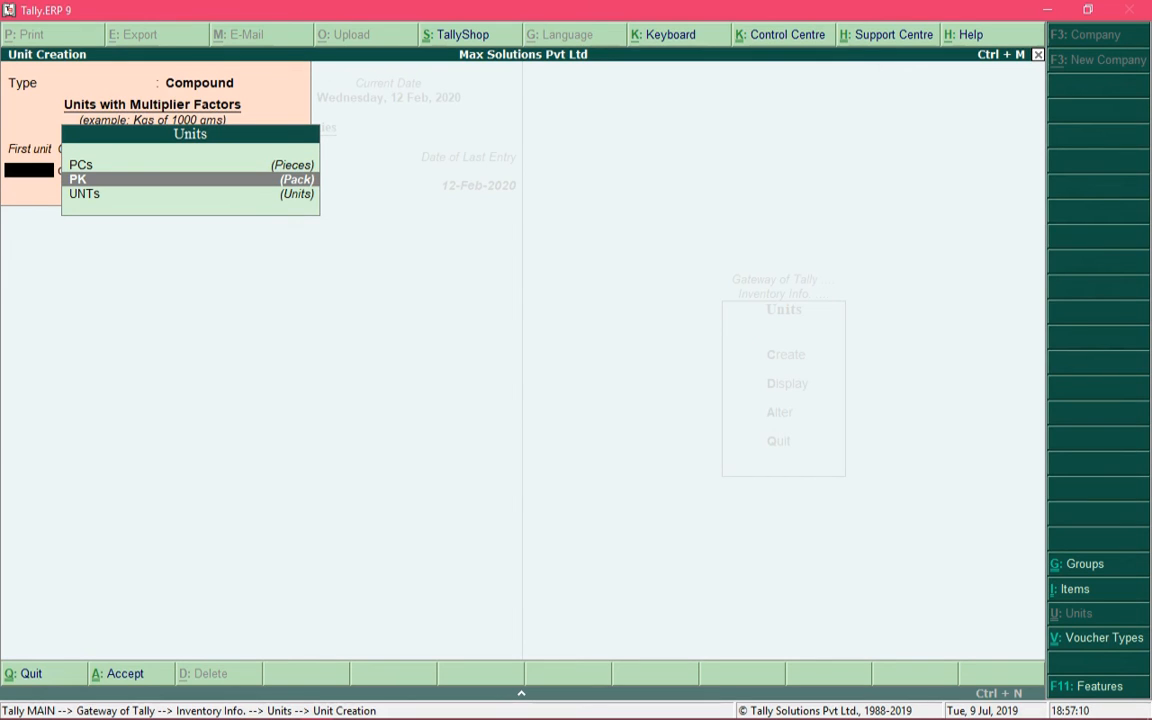
key(Up)
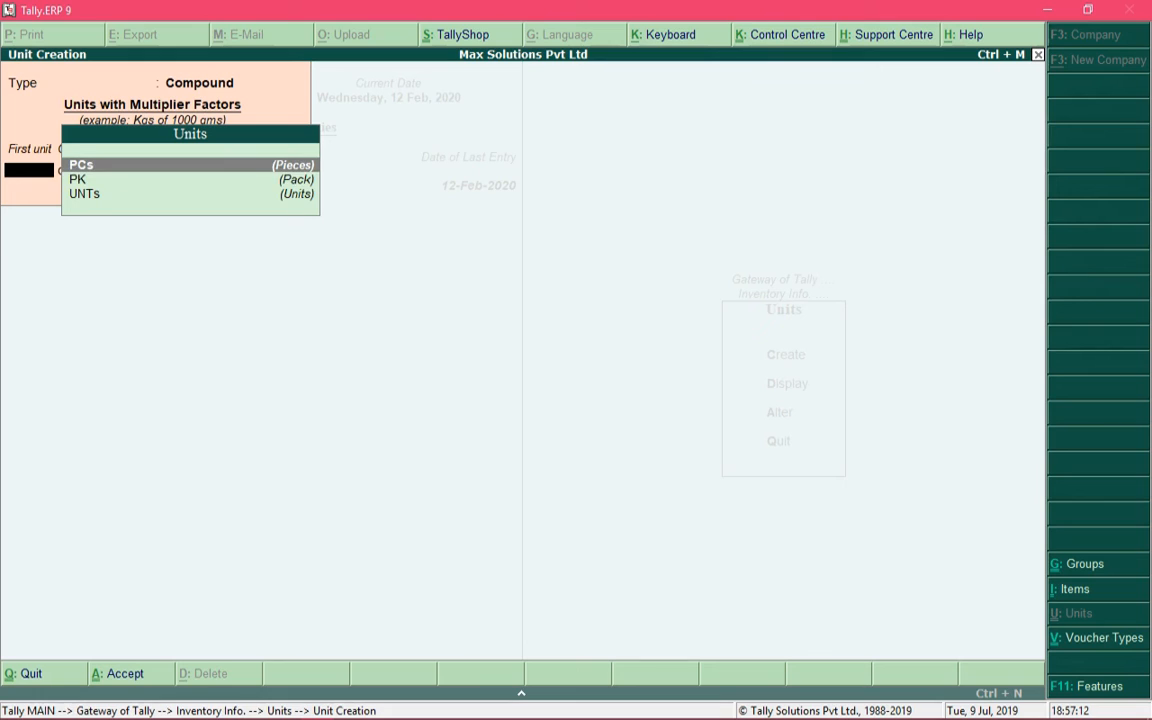
key(Down)
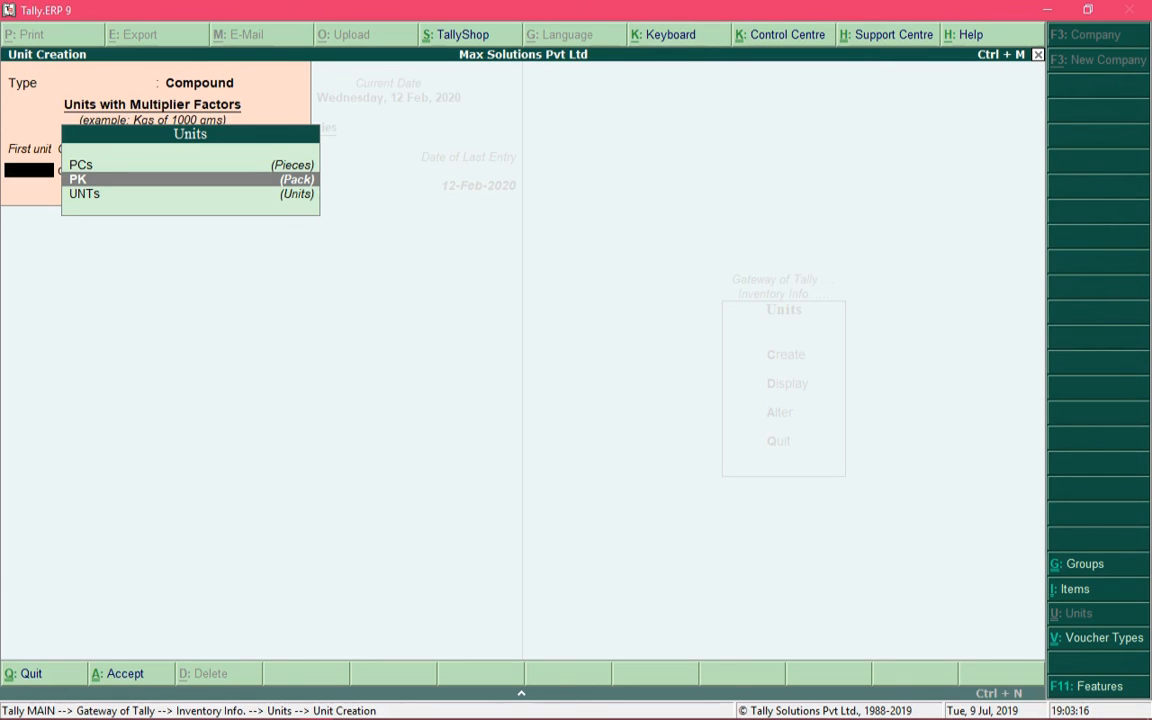
key(Escape)
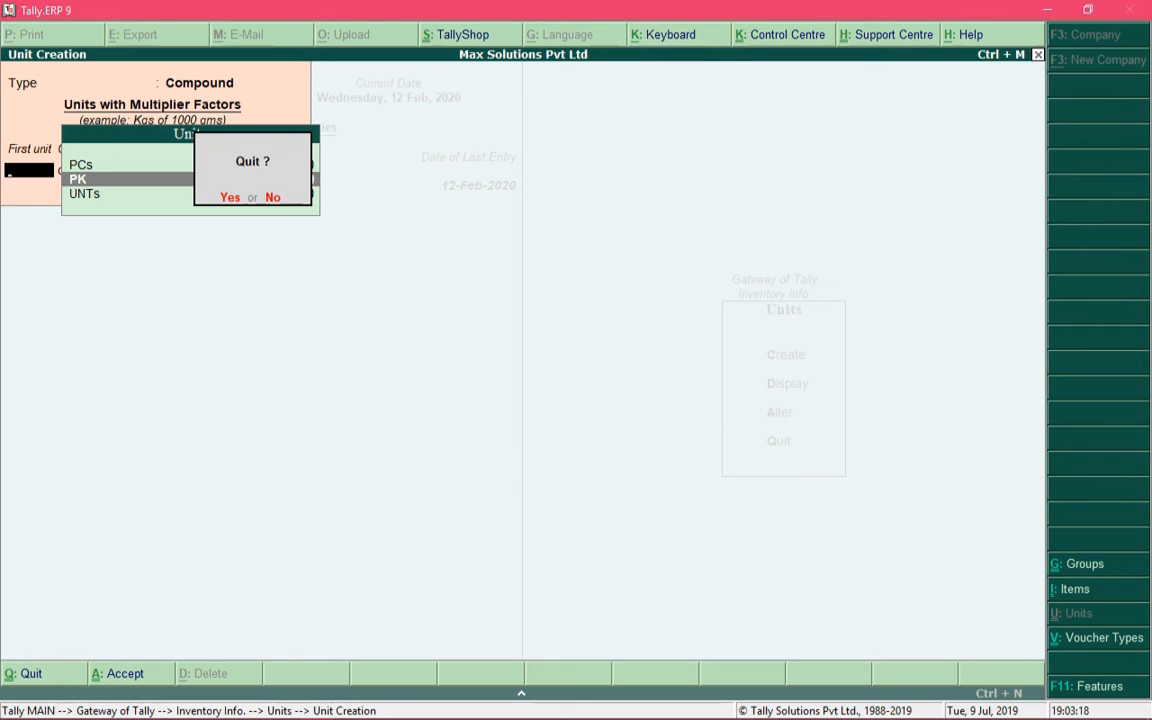
Confirm quitting, then display the Units list and check PK, UNTs and PK of 3 PCs
key(y)
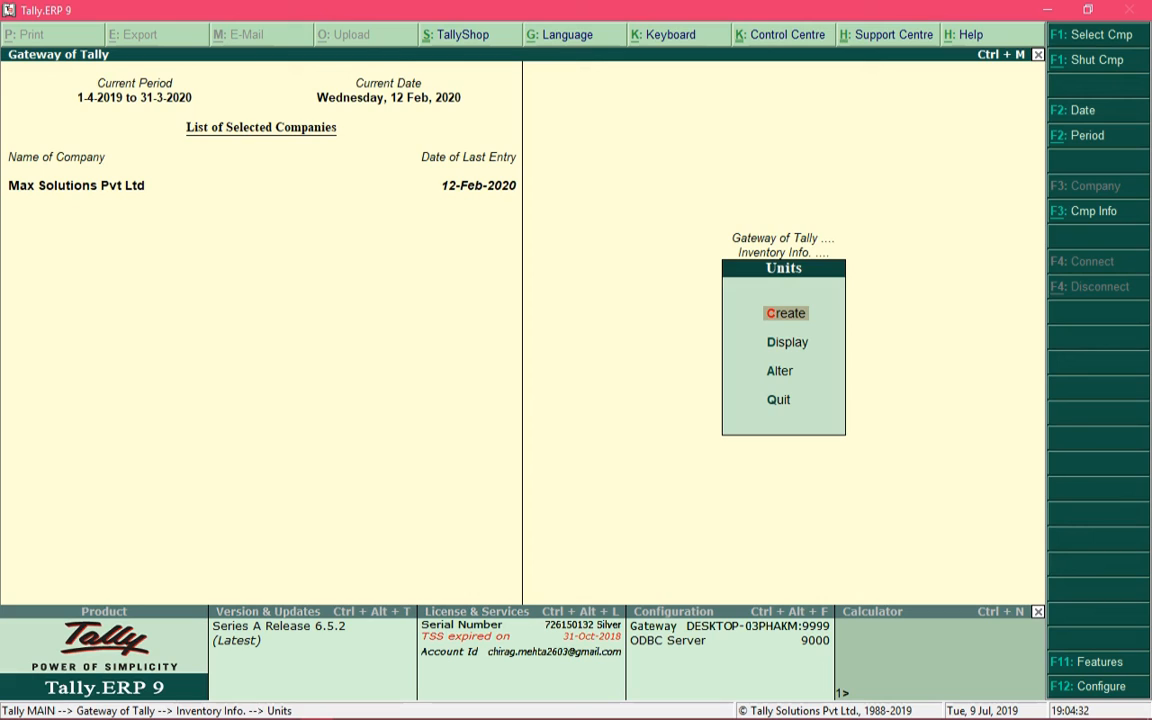
key(Down)
key(Return)
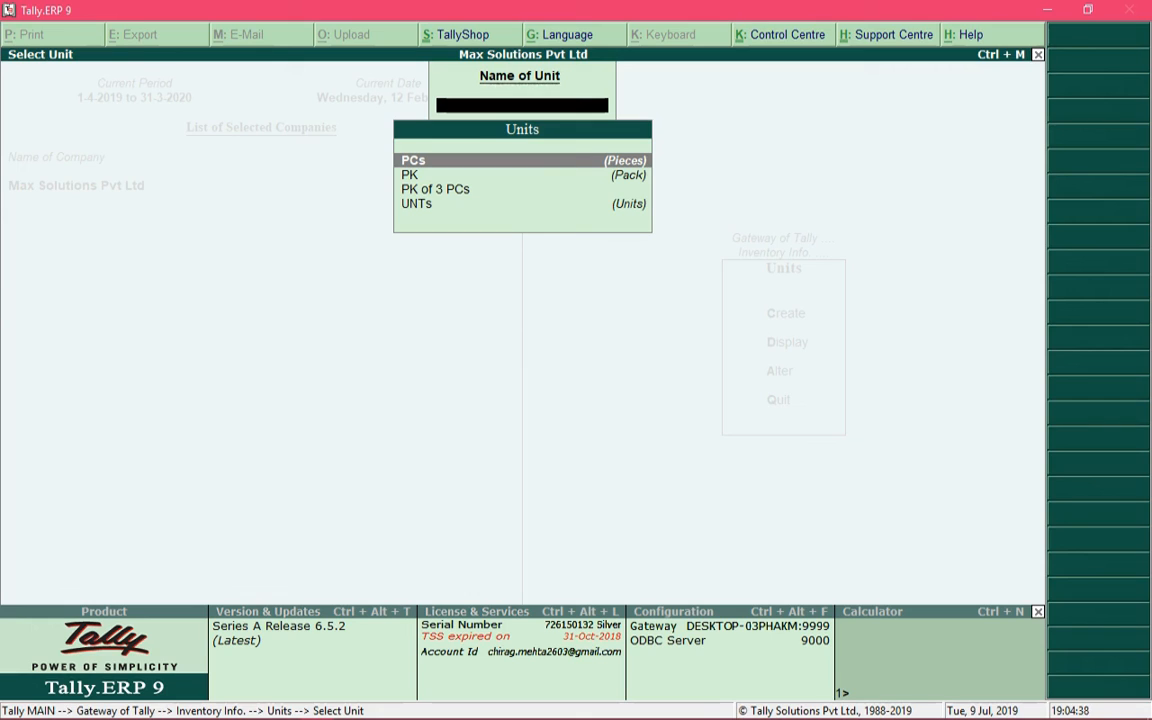
key(Down)
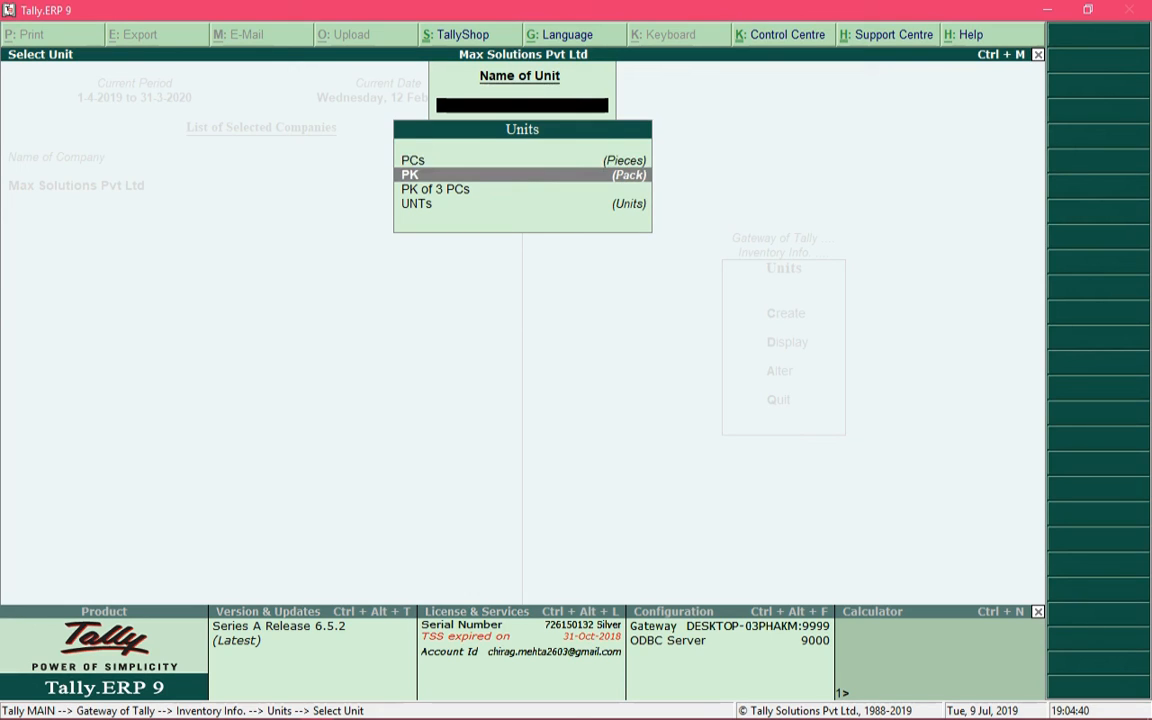
key(Down)
key(Down)
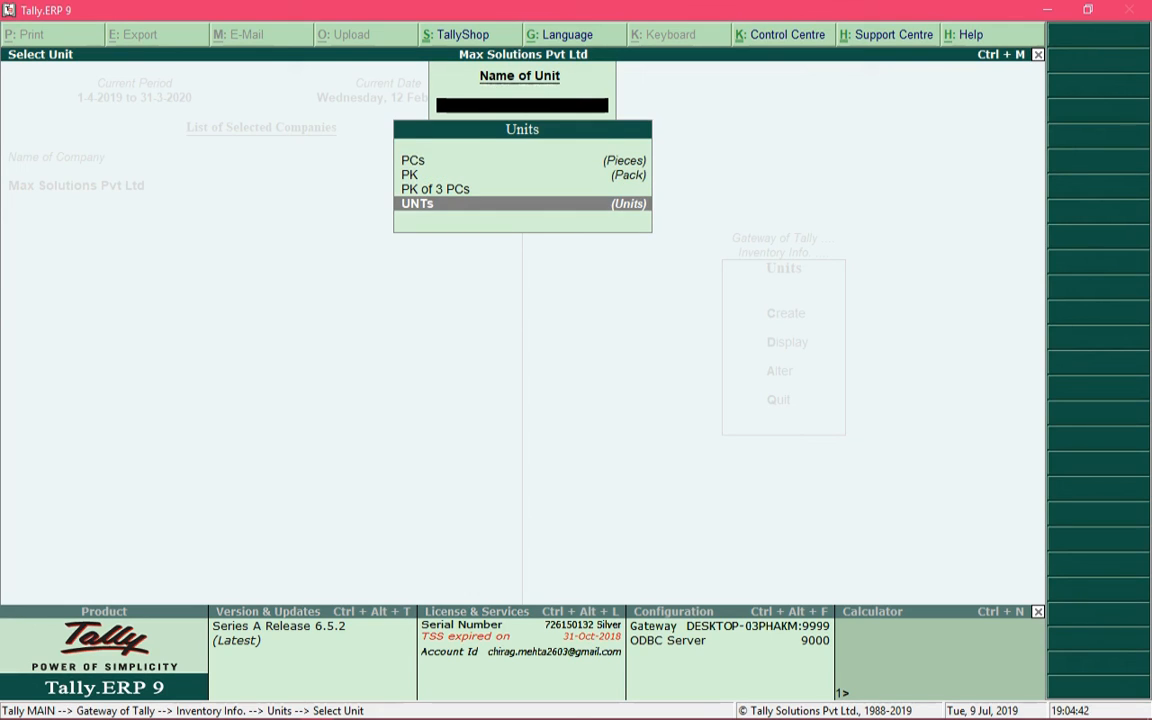
key(Up)
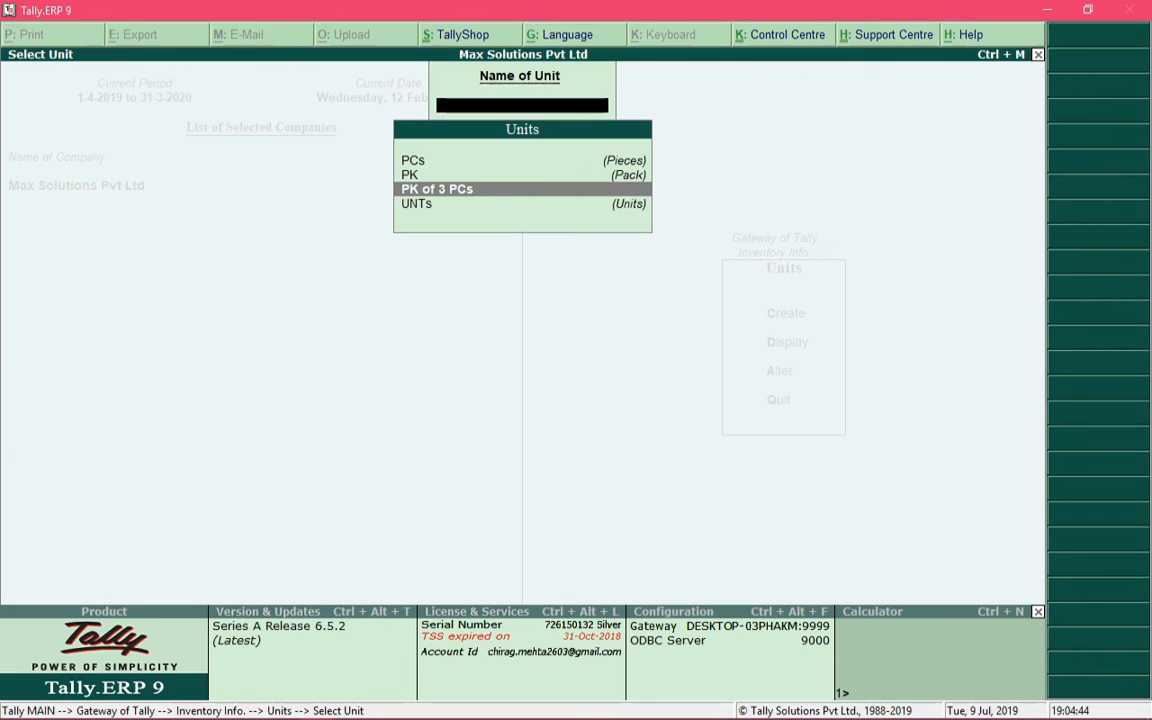